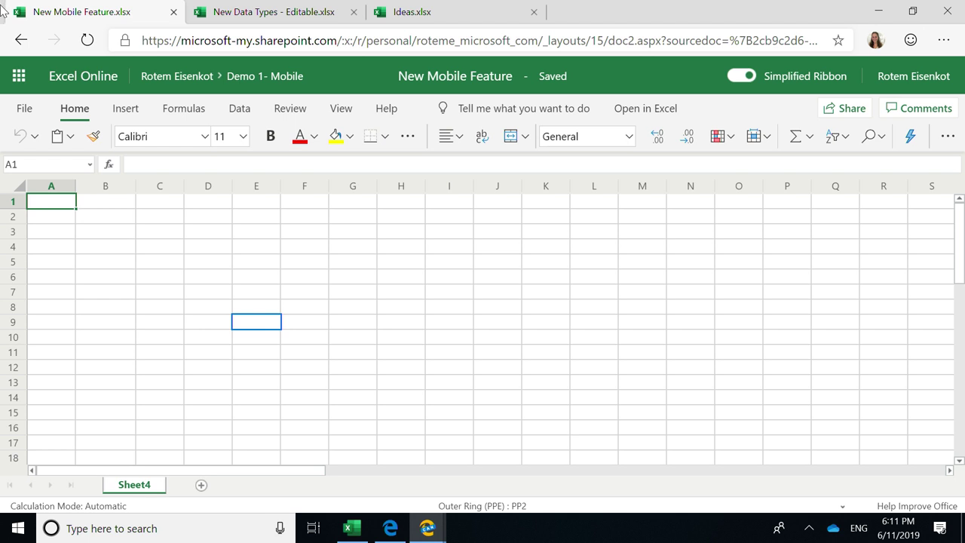
{"action": "left_click", "coordinate": [54, 202]}
{"action": "left_click", "coordinate": [75, 251]}
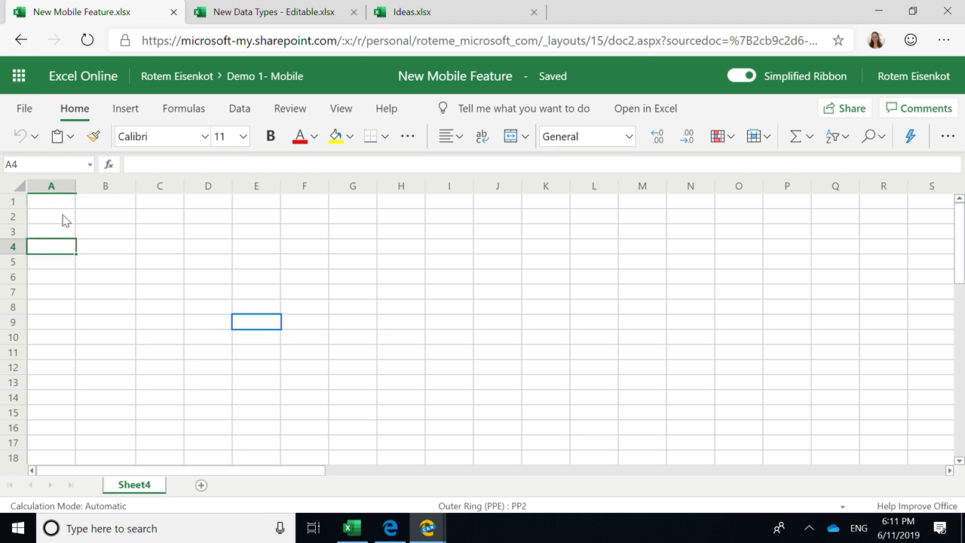
{"action": "left_click", "coordinate": [119, 260]}
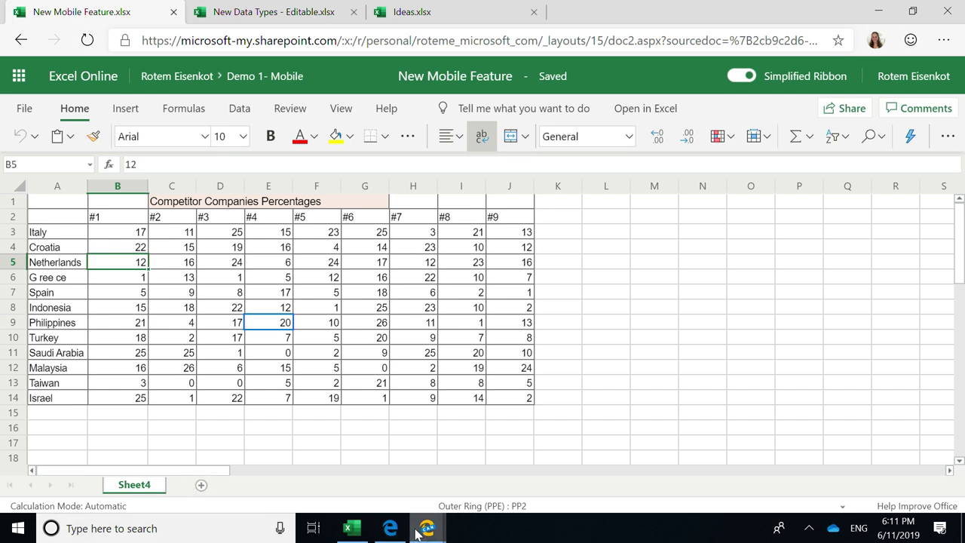
Look at the mention e-mail in Outlook and the P and L Summary workbook in Excel Online and desktop Excel, ending in Excel Online
{"action": "left_click", "coordinate": [390, 528]}
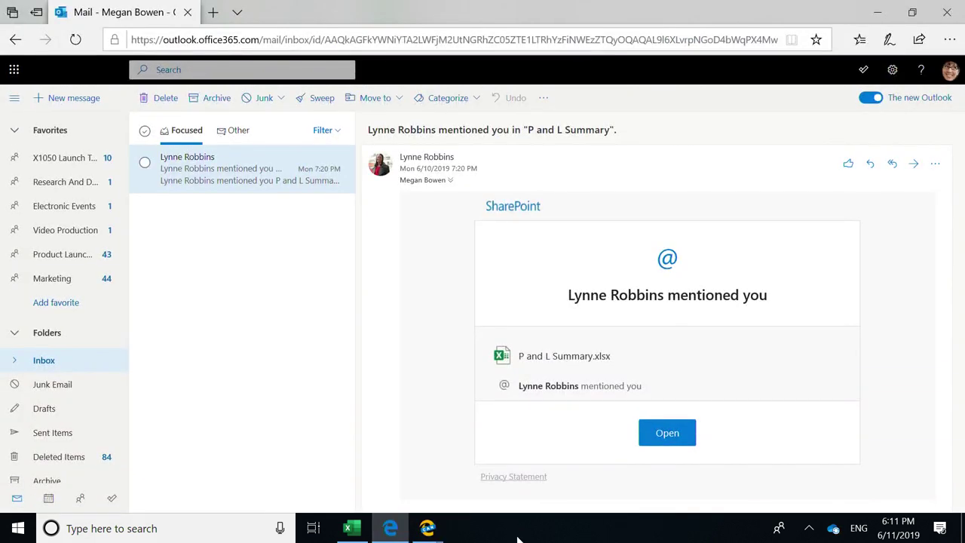
{"action": "left_click", "coordinate": [388, 527]}
{"action": "mouse_move", "coordinate": [419, 532]}
{"action": "left_click", "coordinate": [509, 456]}
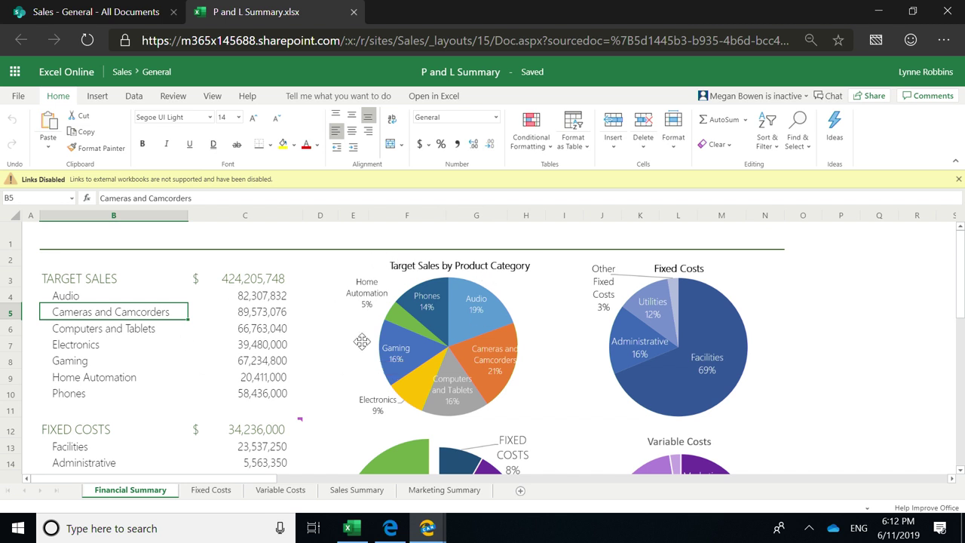
{"action": "left_click", "coordinate": [360, 531]}
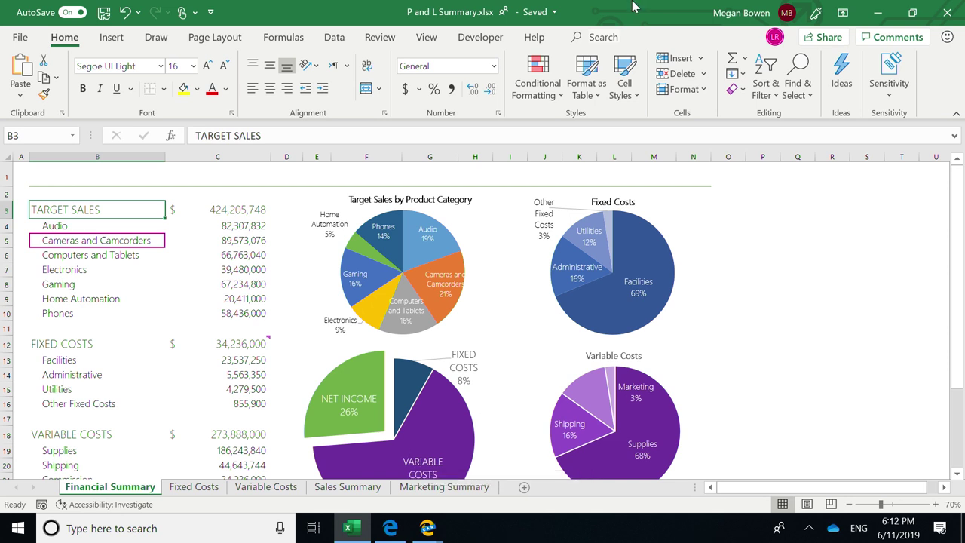
{"action": "left_click", "coordinate": [877, 12]}
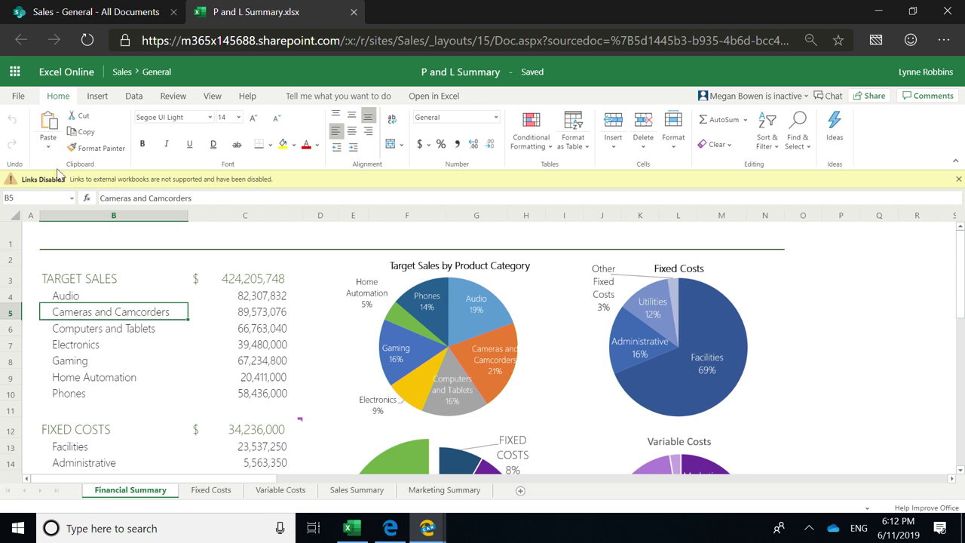
Post a comment on the Cameras and Camcorders cell mentioning the inactive co-author, with the text "can you please update the report?"
{"action": "left_click", "coordinate": [109, 97]}
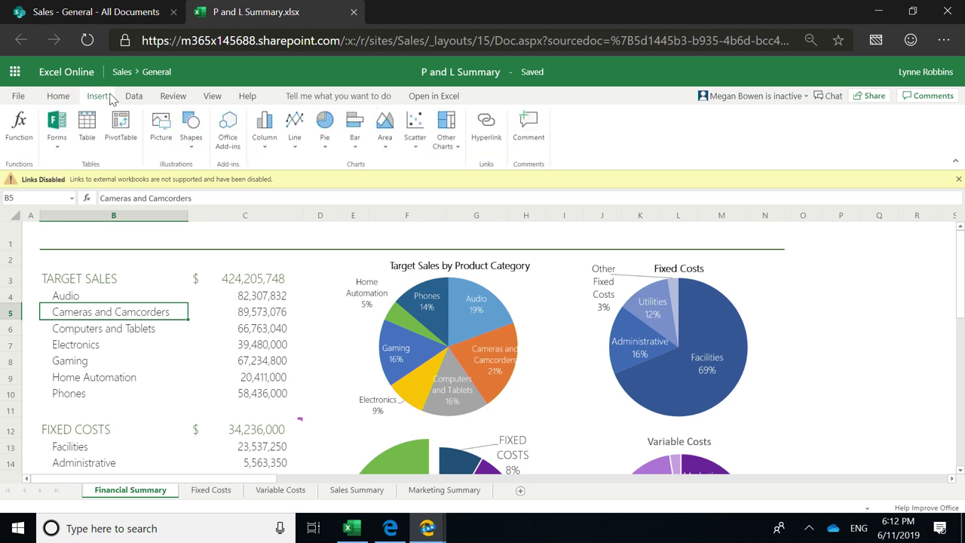
{"action": "left_click", "coordinate": [528, 125]}
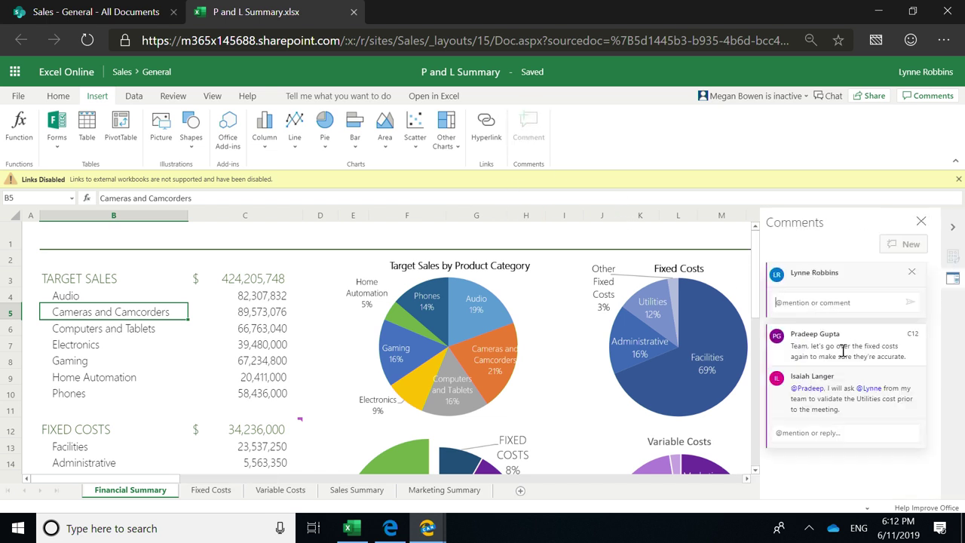
{"action": "type", "text": "@m"}
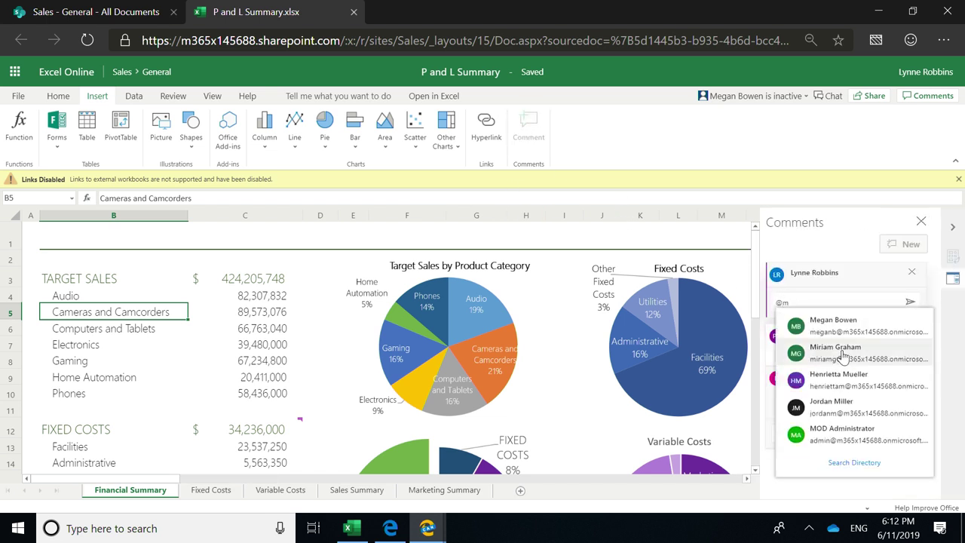
{"action": "left_click", "coordinate": [879, 324]}
{"action": "type", "text": "can yo"}
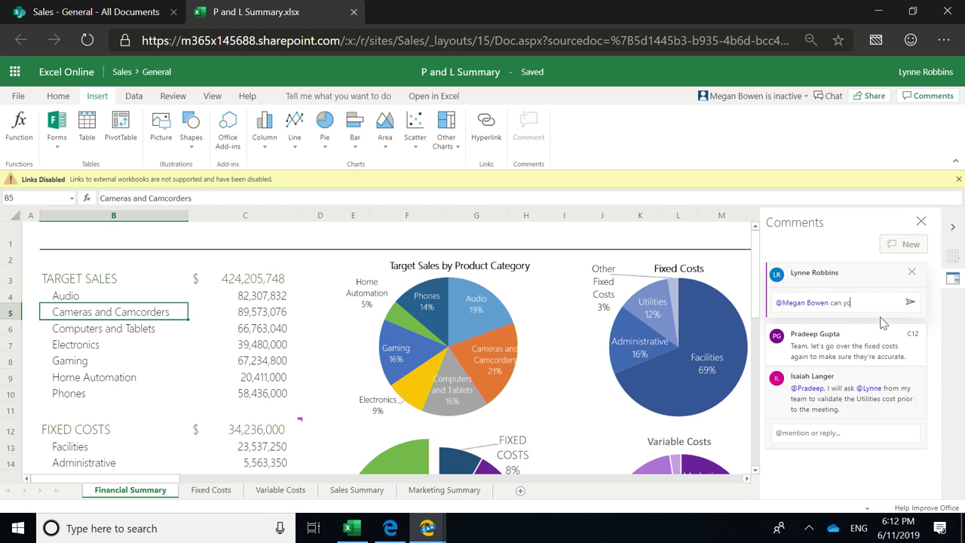
{"action": "type", "text": "u please update the r"}
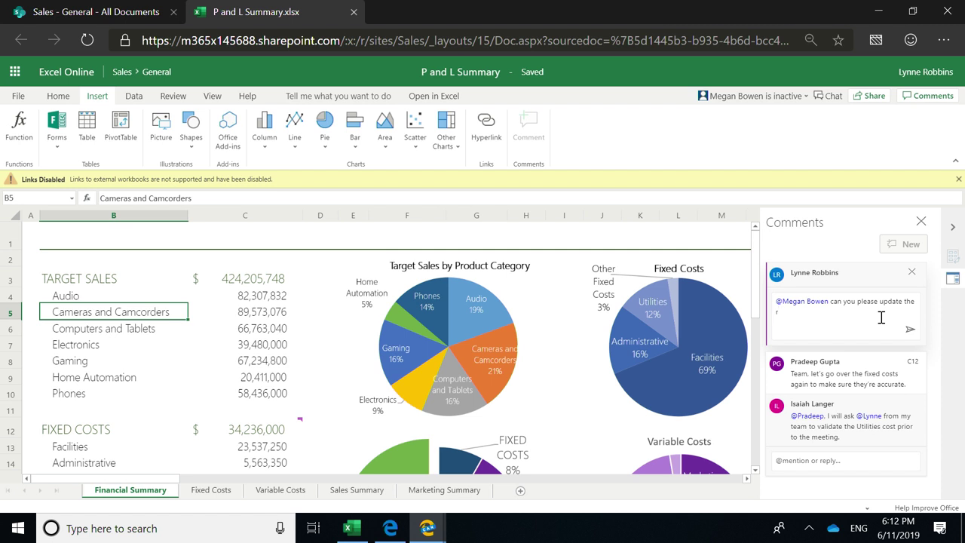
{"action": "type", "text": "eport?"}
{"action": "left_click", "coordinate": [910, 330]}
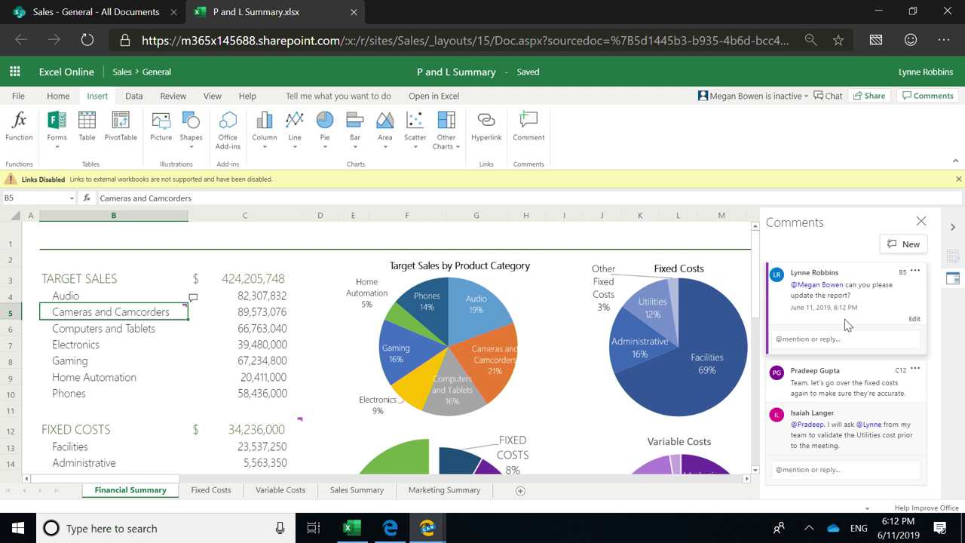
Check the mention e-mail in Outlook and switch to the New Data Types - Editable workbook in Excel Online
{"action": "left_click", "coordinate": [390, 528]}
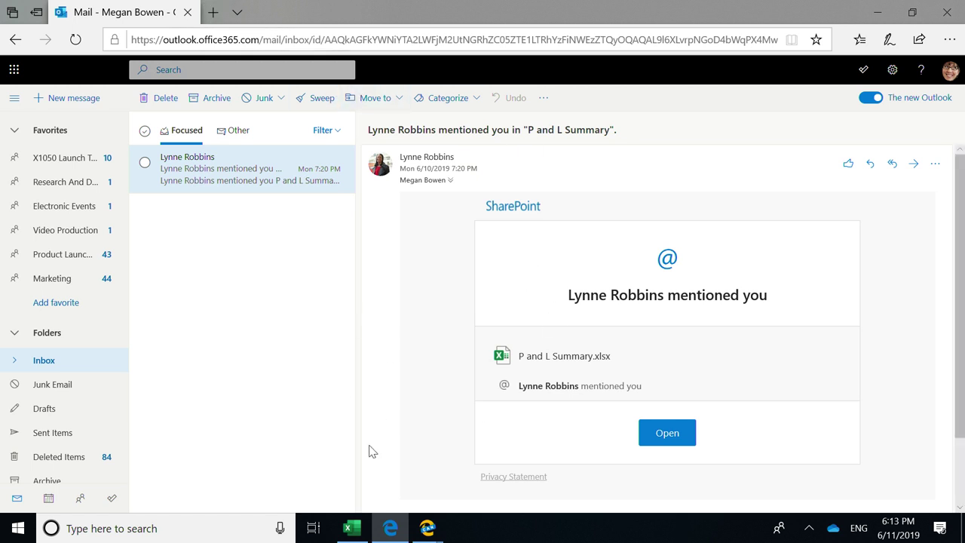
{"action": "mouse_move", "coordinate": [422, 531]}
{"action": "left_click", "coordinate": [408, 473]}
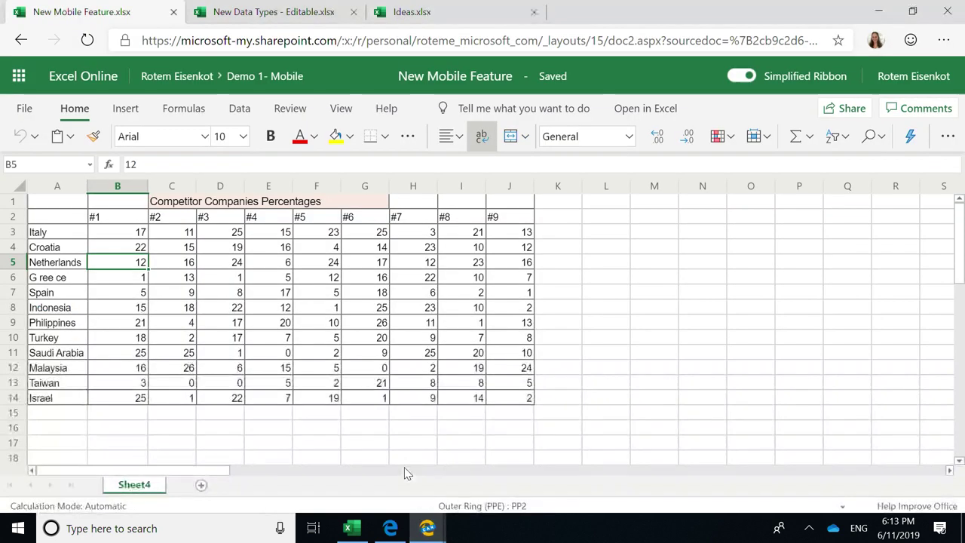
{"action": "left_click", "coordinate": [321, 6]}
Convert the country names in B3:B14 to the Geography data type
{"action": "left_click", "coordinate": [136, 267]}
{"action": "left_click", "coordinate": [135, 256]}
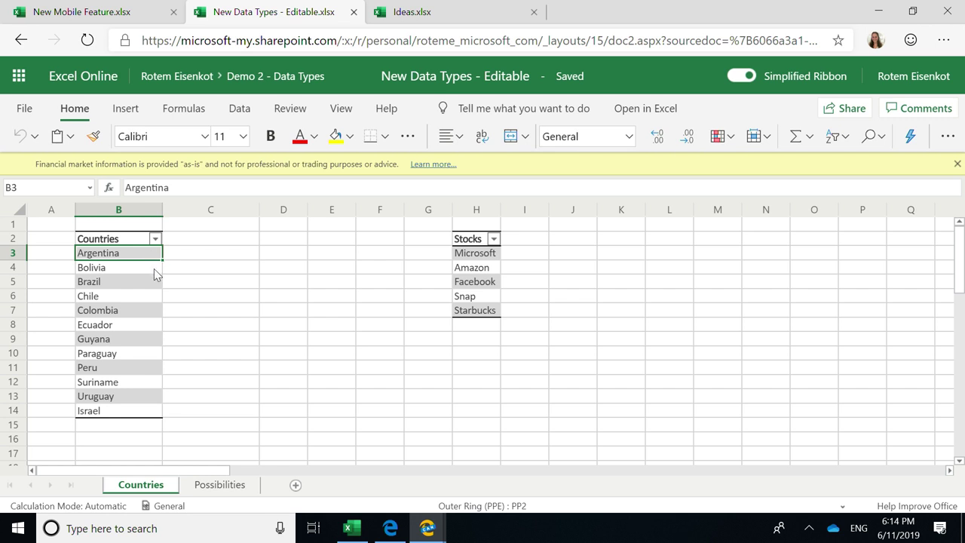
{"action": "left_click_drag", "start_coordinate": [137, 259], "coordinate": [143, 414]}
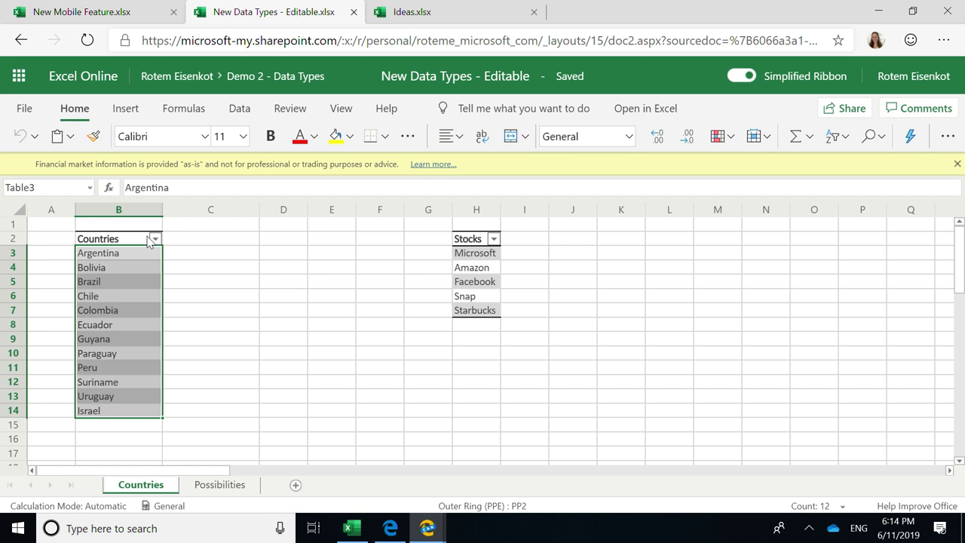
{"action": "left_click", "coordinate": [229, 113]}
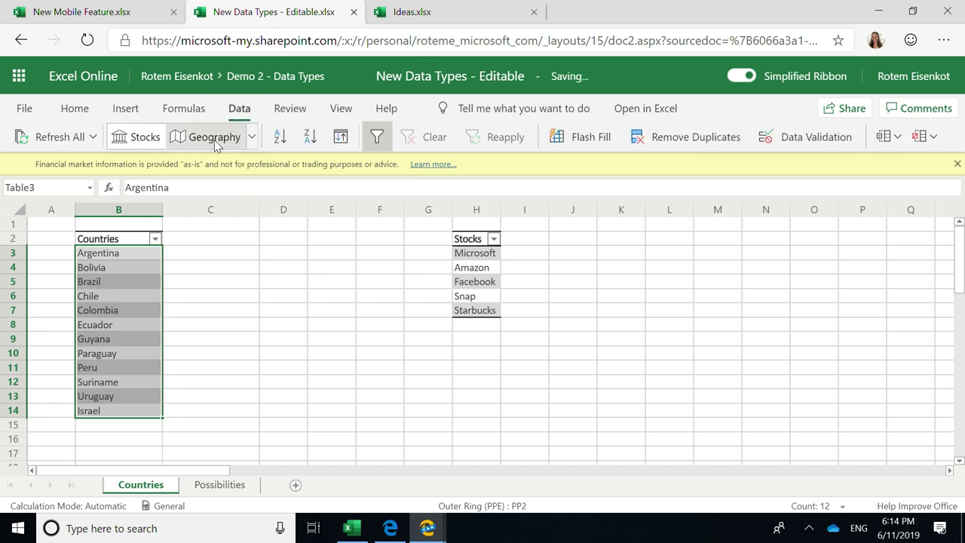
{"action": "left_click", "coordinate": [215, 140]}
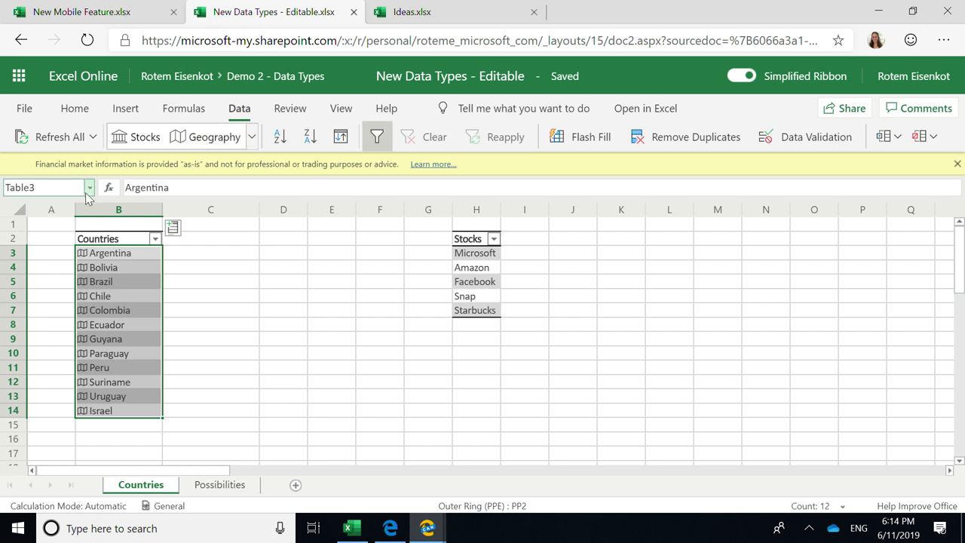
Examine Argentina's data card, reading through its capital, leaders, population and area fields, and close it
{"action": "left_click", "coordinate": [96, 253]}
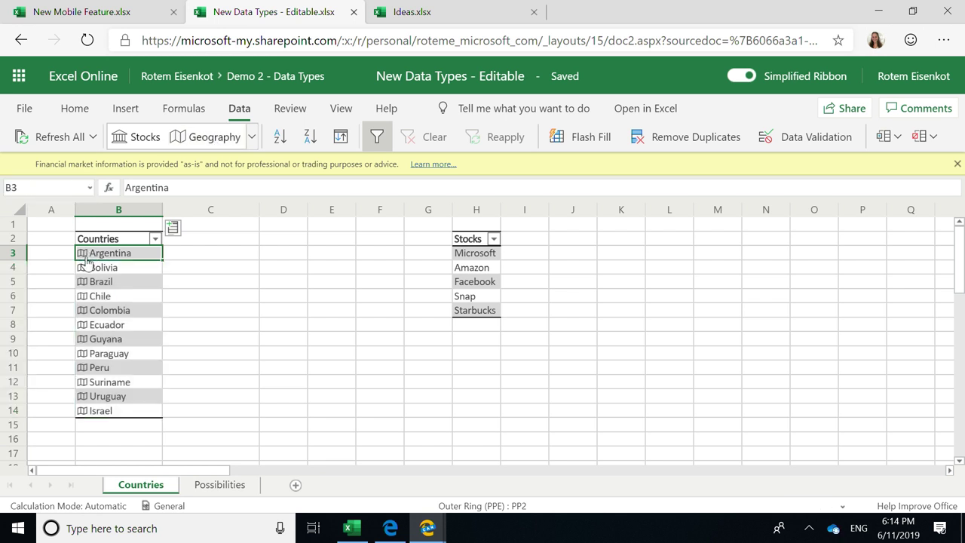
{"action": "left_click", "coordinate": [84, 254]}
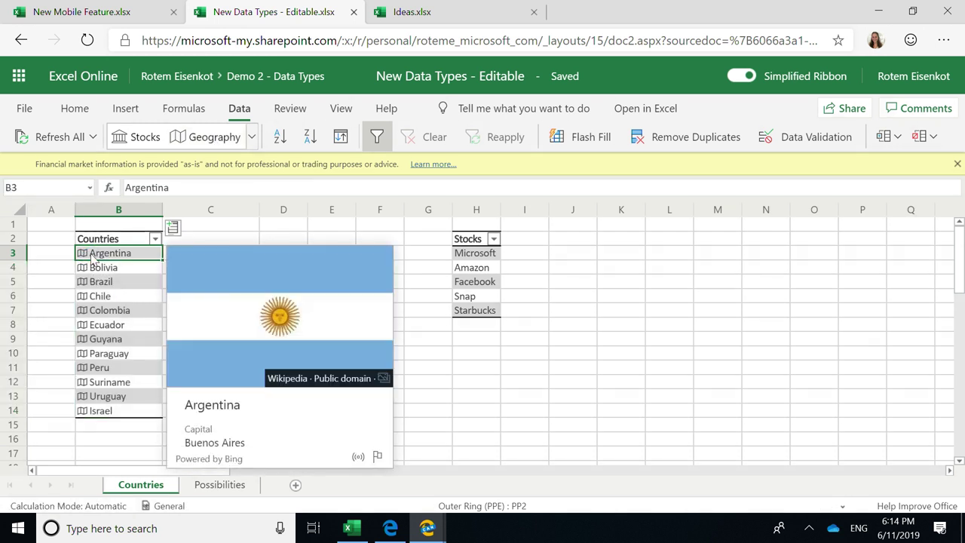
{"action": "scroll", "coordinate": [317, 400], "scroll_direction": "down", "scroll_amount": 2}
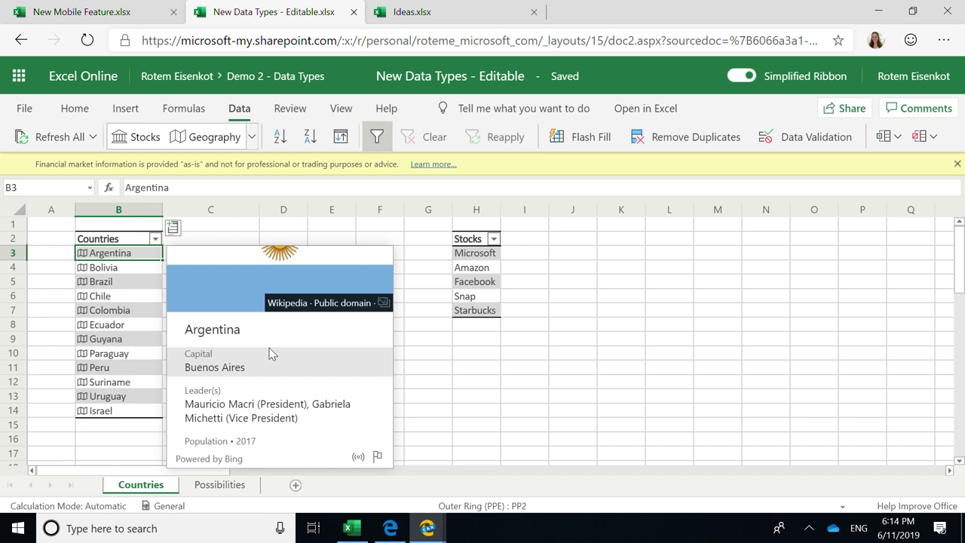
{"action": "scroll", "coordinate": [259, 370], "scroll_direction": "down", "scroll_amount": 2}
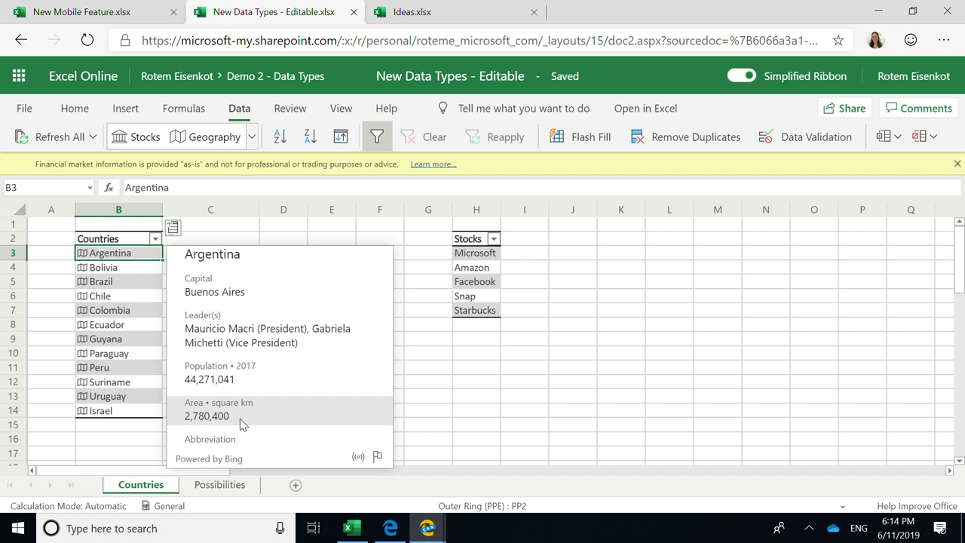
{"action": "left_click", "coordinate": [126, 258]}
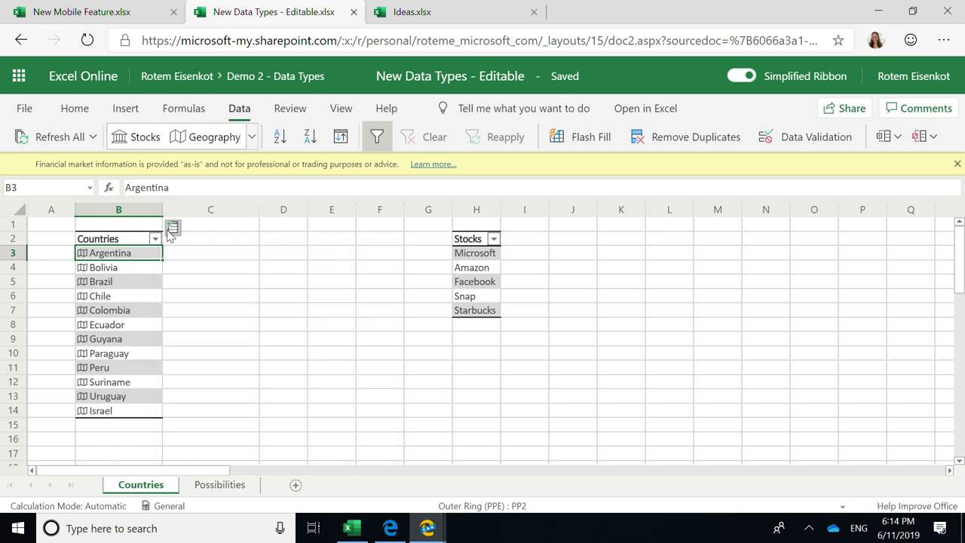
Add Area and Population columns from the geography data to the Countries table, fitting the Population column's width to its contents
{"action": "left_click", "coordinate": [172, 230]}
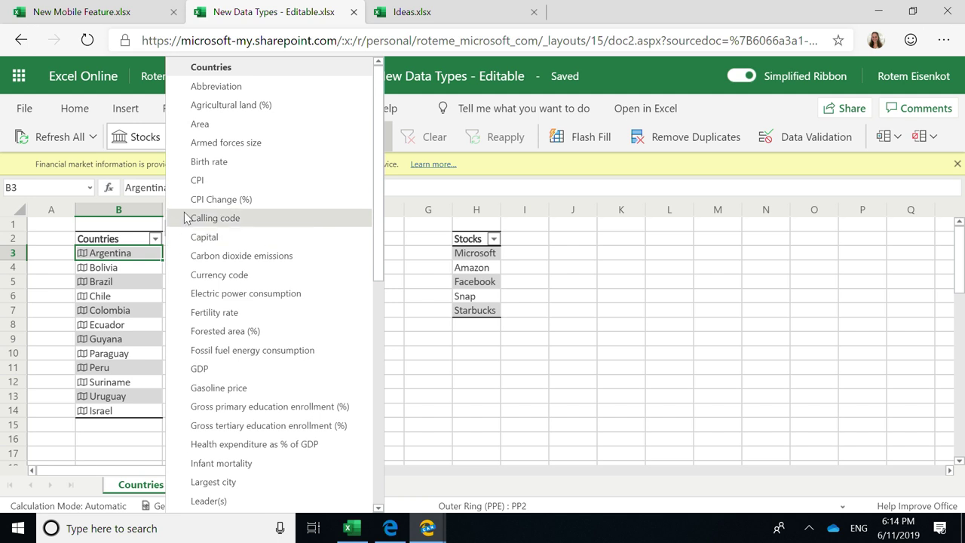
{"action": "left_click", "coordinate": [211, 129]}
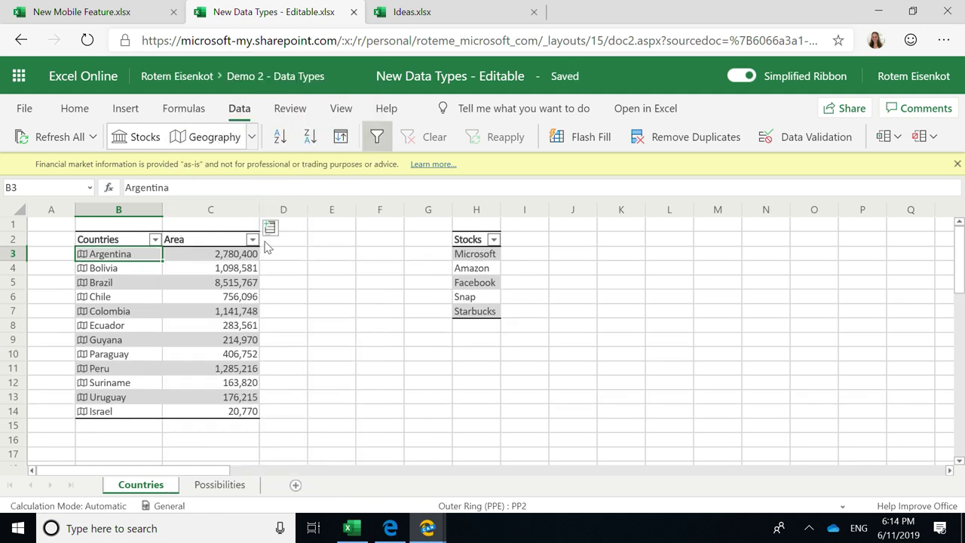
{"action": "left_click", "coordinate": [269, 231]}
{"action": "scroll", "coordinate": [302, 296], "scroll_direction": "down", "scroll_amount": 5}
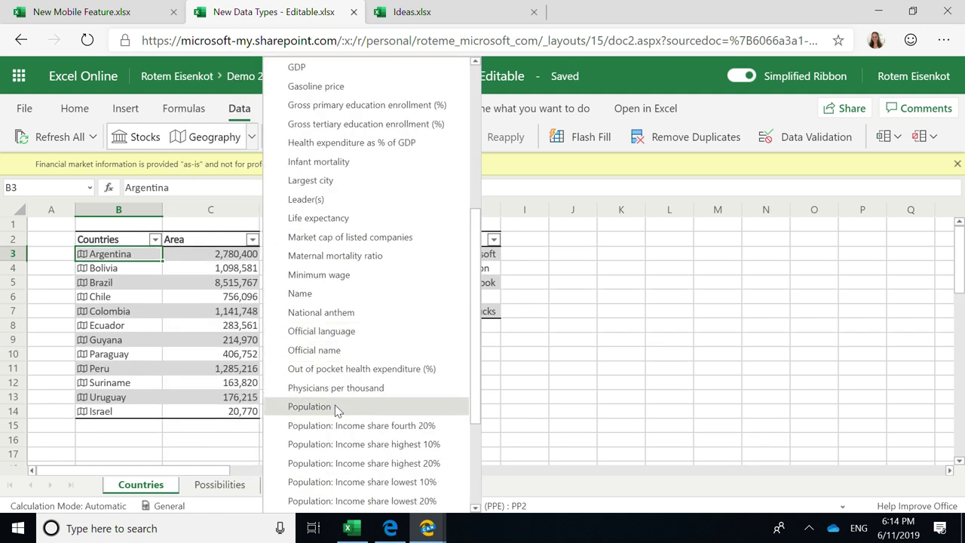
{"action": "left_click", "coordinate": [335, 404]}
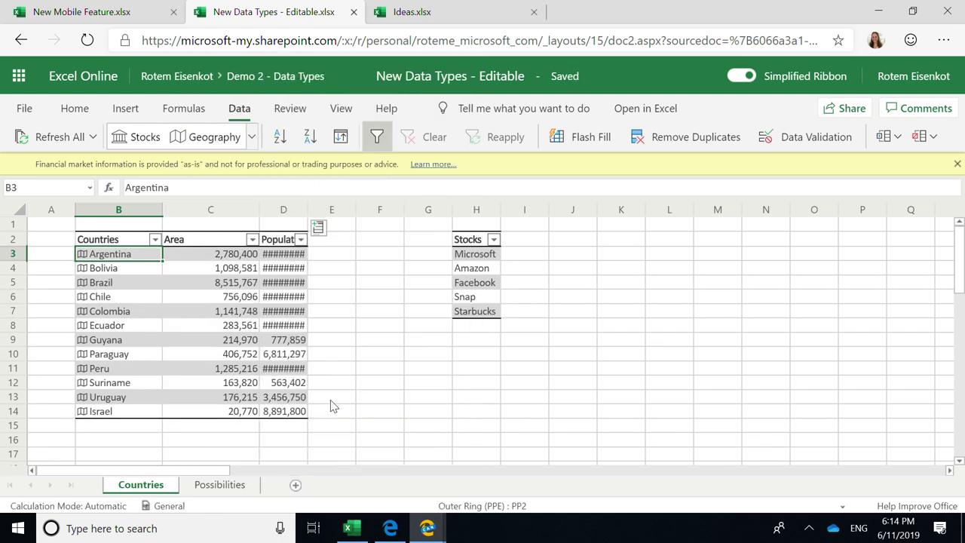
{"action": "double_click", "coordinate": [307, 209]}
Add United States as a new row below Israel in the Countries table
{"action": "left_click", "coordinate": [153, 428]}
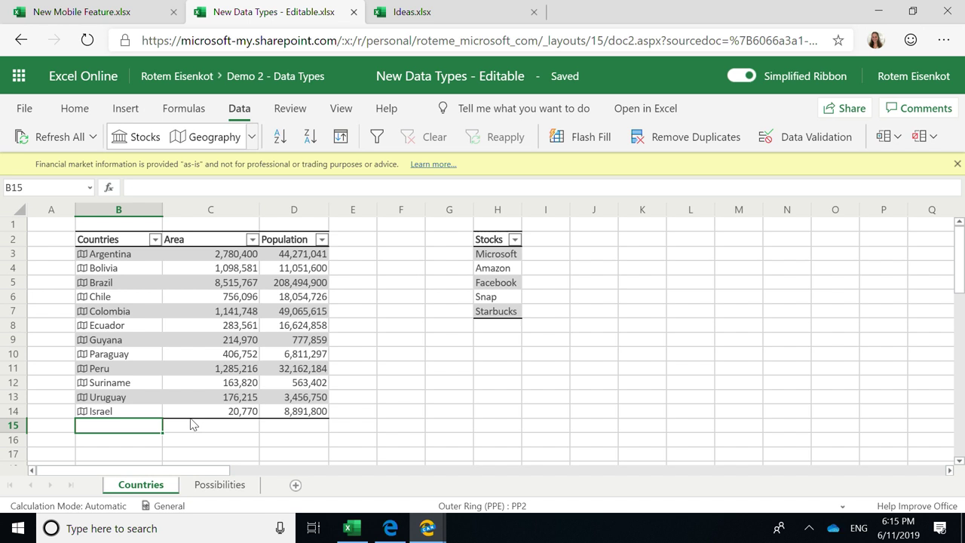
{"action": "type", "text": "United S"}
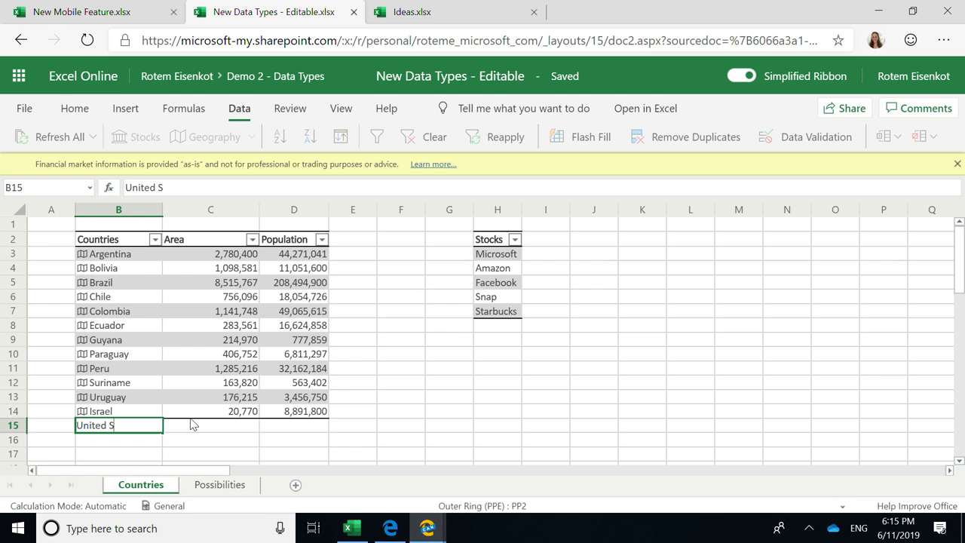
{"action": "type", "text": "tates"}
{"action": "key", "text": "Return"}
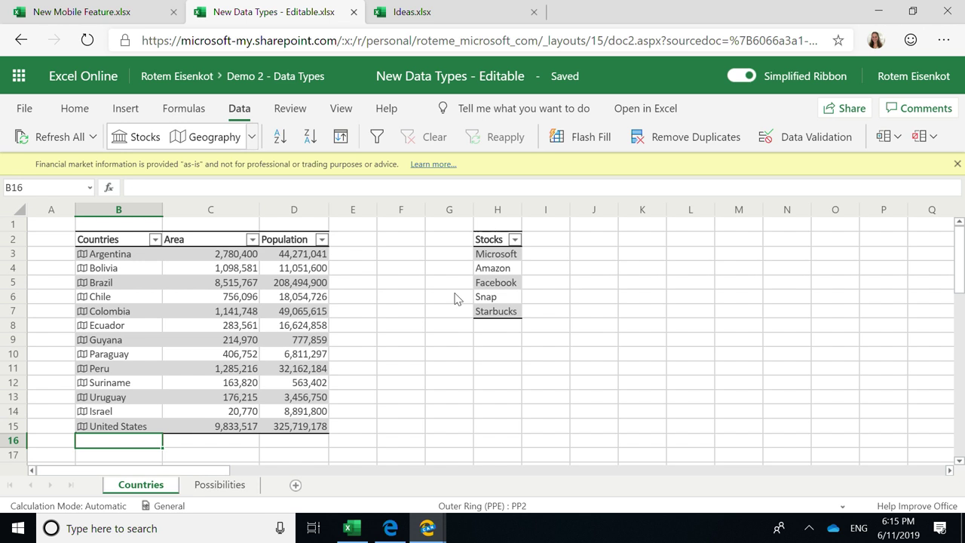
Add a column headed Density in E2, directly beside the Population column of the Countries table
{"action": "left_click", "coordinate": [359, 227]}
{"action": "left_click", "coordinate": [358, 241]}
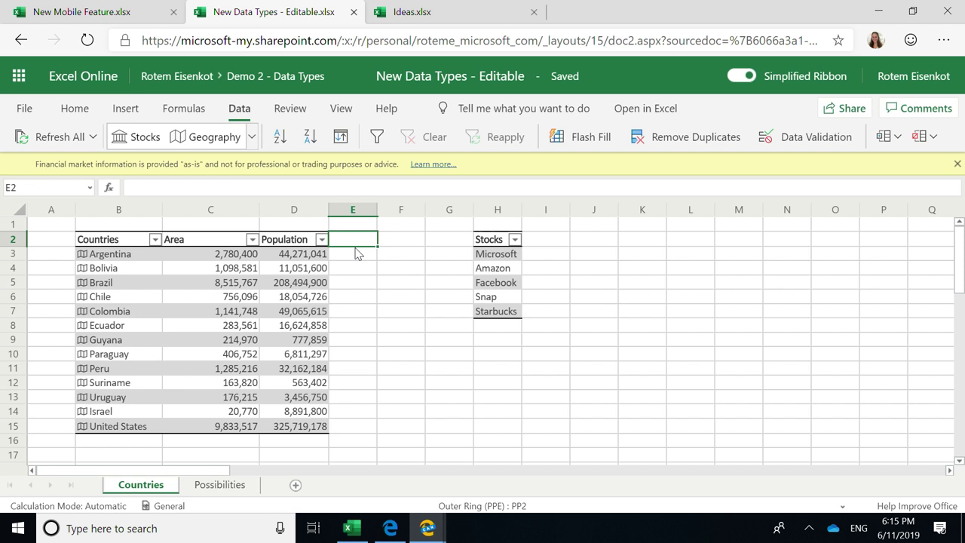
{"action": "type", "text": "Density"}
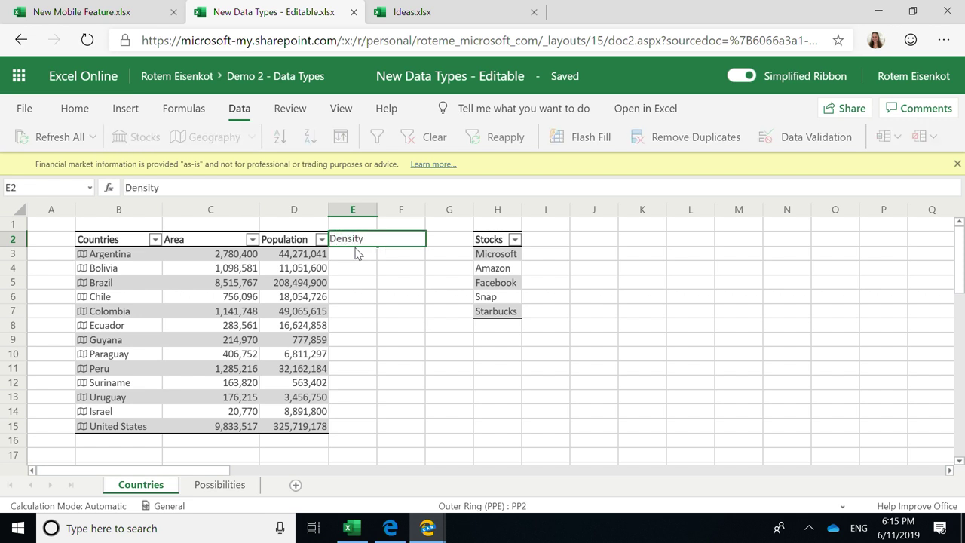
{"action": "key", "text": "Return"}
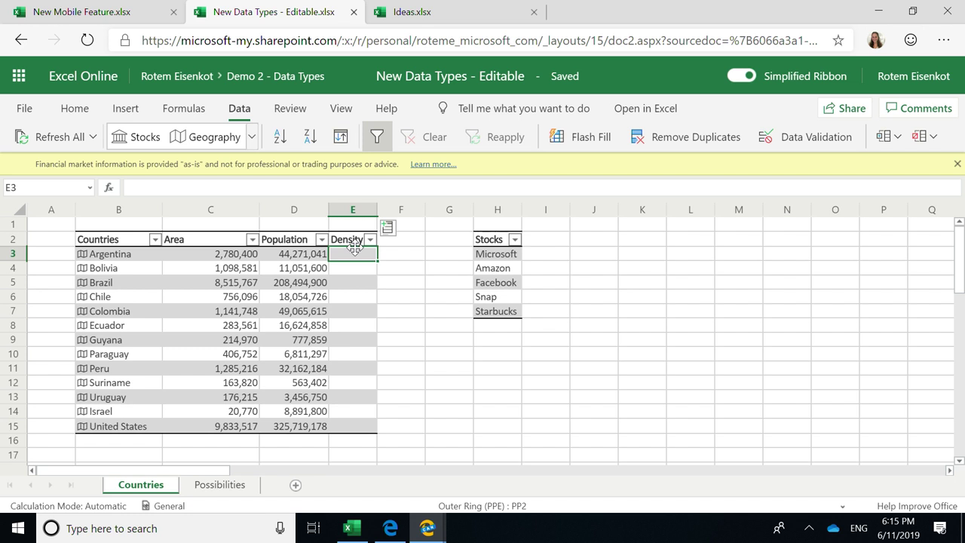
Fill the Density column with each country's population divided by its area, entering =b3.Population/b3.Area in E3
{"action": "type", "text": "=b3."}
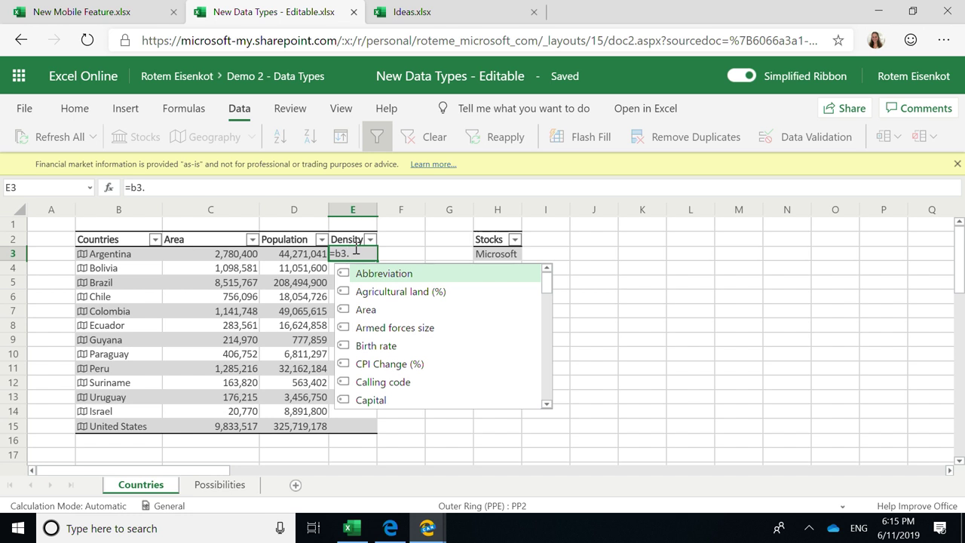
{"action": "type", "text": "pop"}
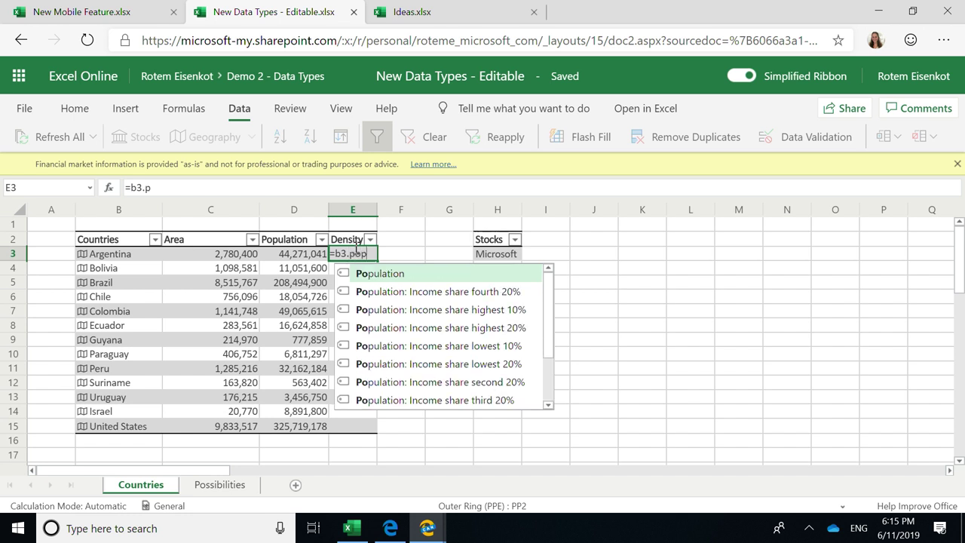
{"action": "key", "text": "Tab"}
{"action": "type", "text": "/"}
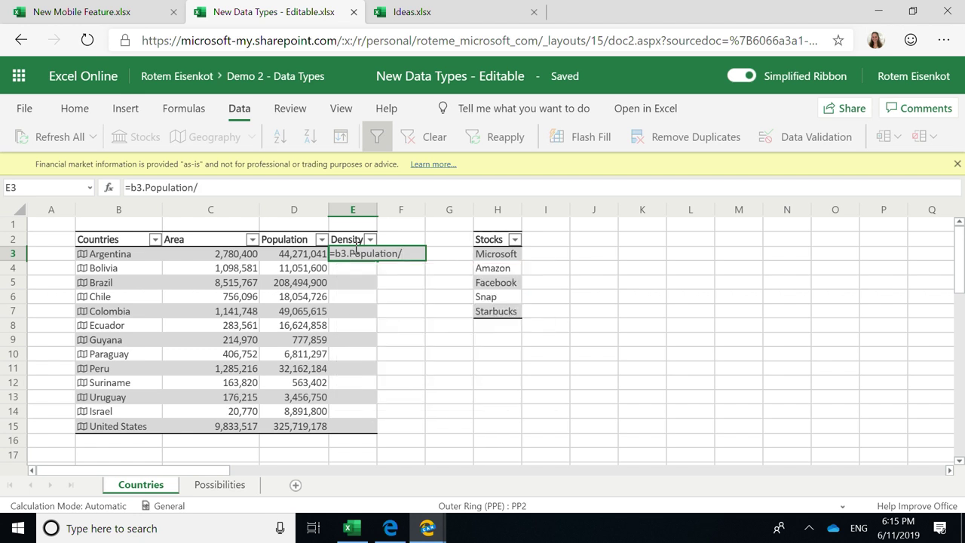
{"action": "type", "text": "b3.Area"}
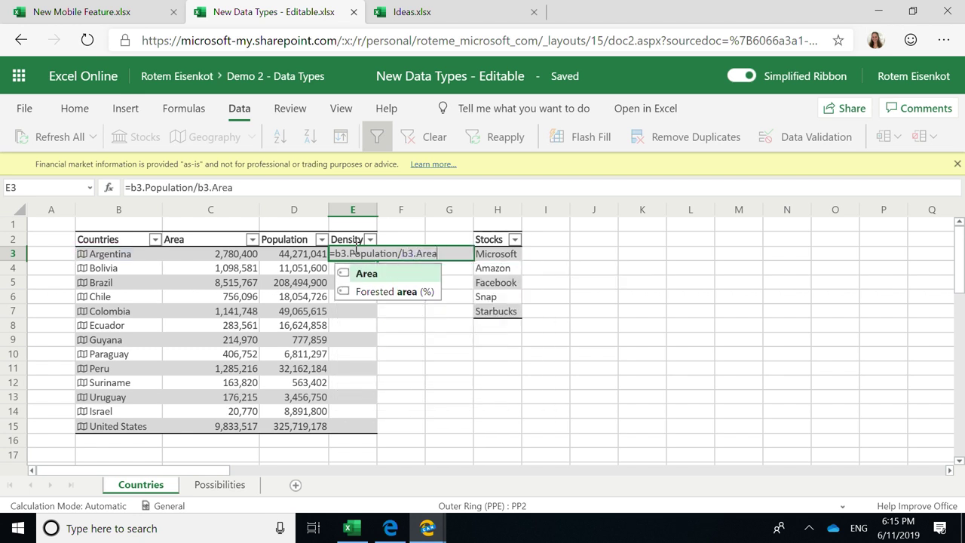
{"action": "key", "text": "Return"}
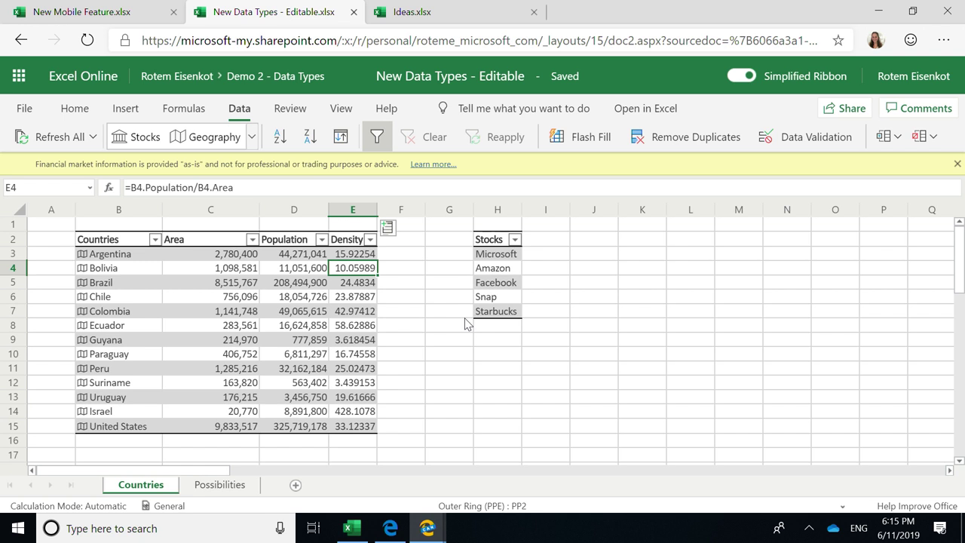
Convert the five company names in the Stocks table, H3 to H7, to the Stocks data type
{"action": "left_click_drag", "start_coordinate": [483, 258], "coordinate": [516, 325]}
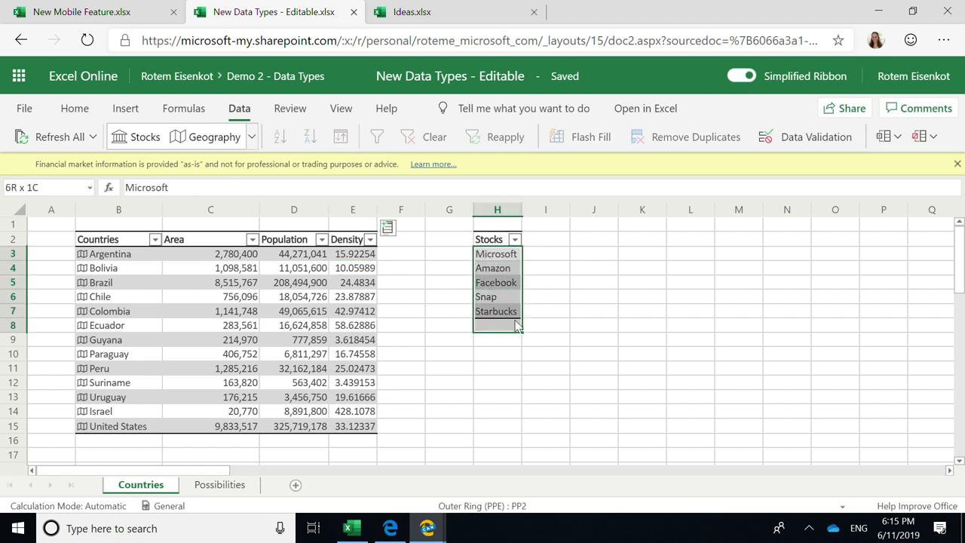
{"action": "left_click_drag", "start_coordinate": [487, 255], "coordinate": [490, 321]}
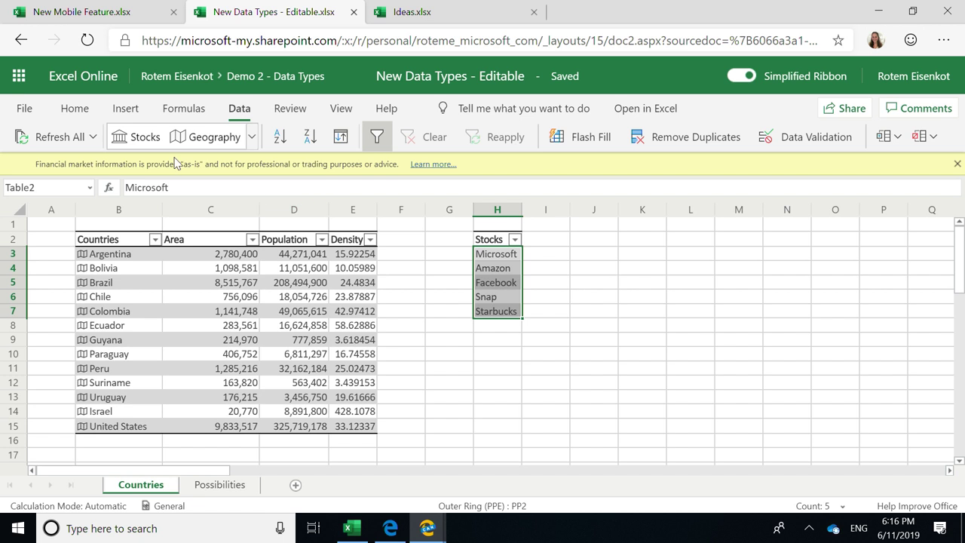
{"action": "left_click", "coordinate": [138, 147]}
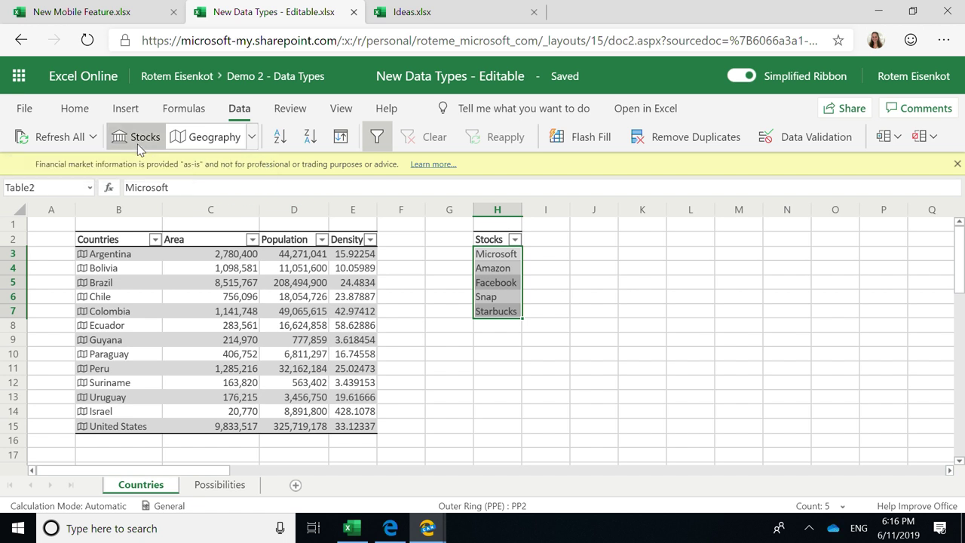
Examine Microsoft's stock data card, reading its price and exchange fields, and close it
{"action": "left_click", "coordinate": [480, 254]}
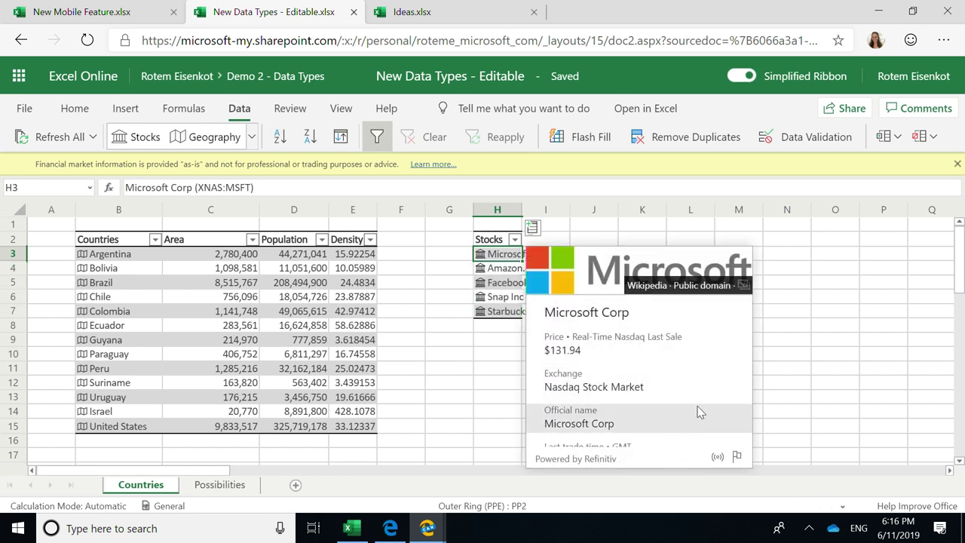
{"action": "scroll", "coordinate": [683, 403], "scroll_direction": "down", "scroll_amount": 1}
{"action": "scroll", "coordinate": [631, 399], "scroll_direction": "up", "scroll_amount": 1}
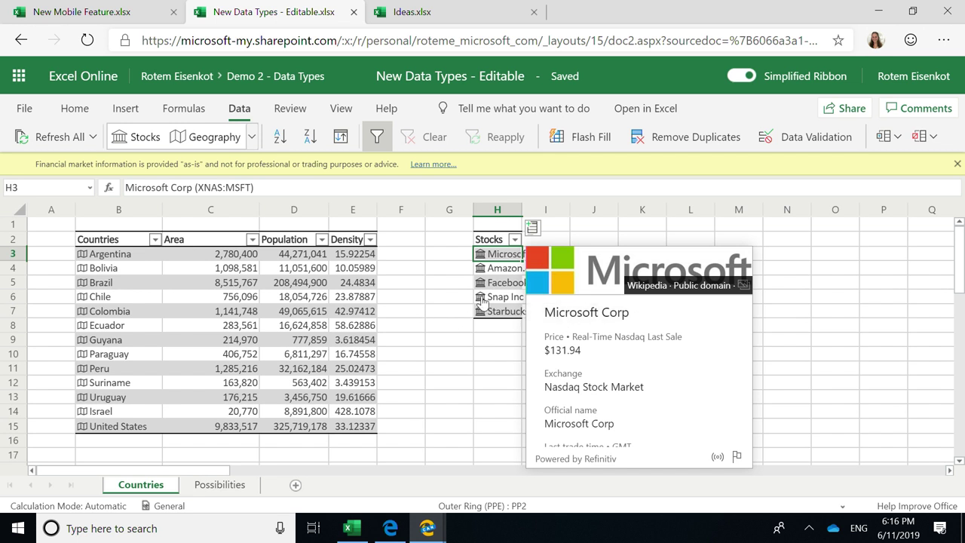
{"action": "left_click", "coordinate": [448, 310]}
{"action": "left_click", "coordinate": [510, 256]}
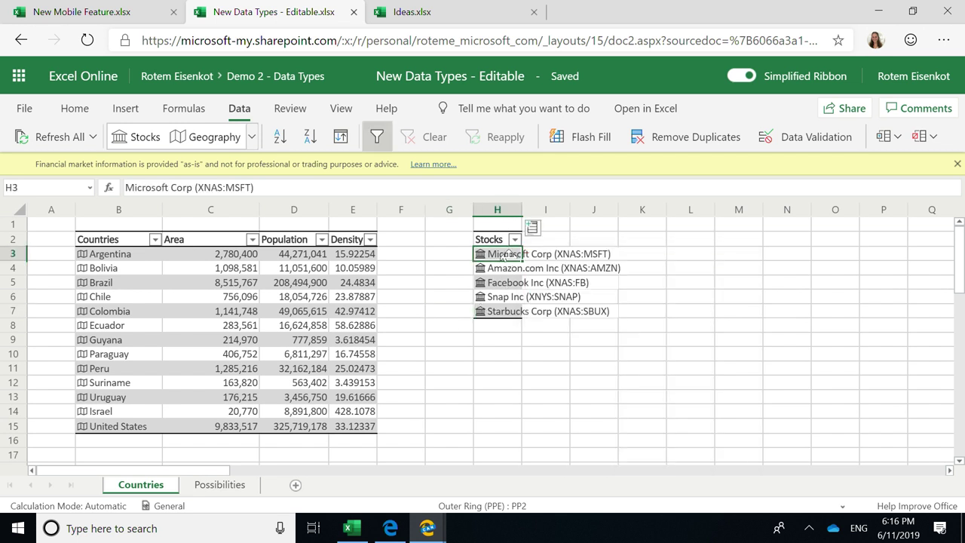
Switch to the Ideas.xlsx workbook and generate Ideas suggestions for the table on the Sales Data sheet
{"action": "left_click", "coordinate": [432, 9]}
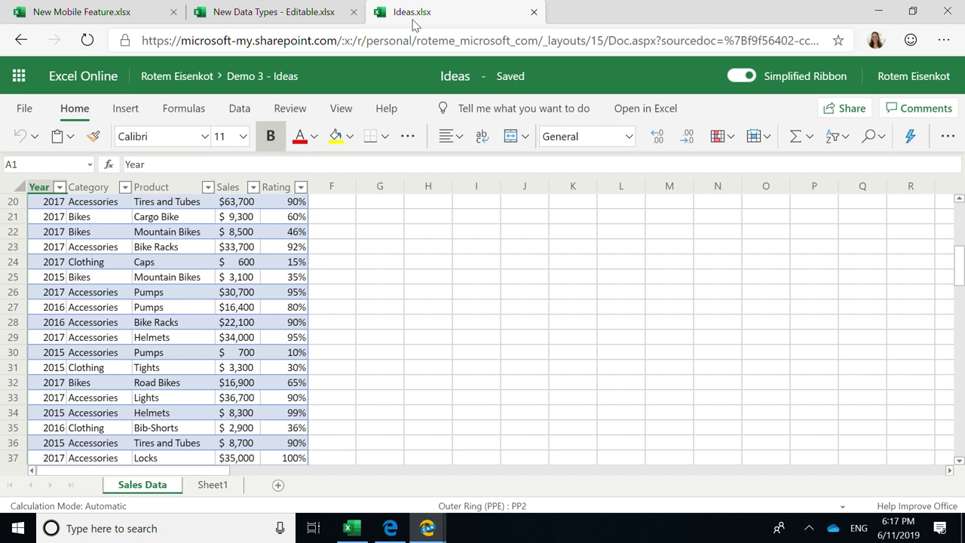
{"action": "left_click", "coordinate": [170, 354]}
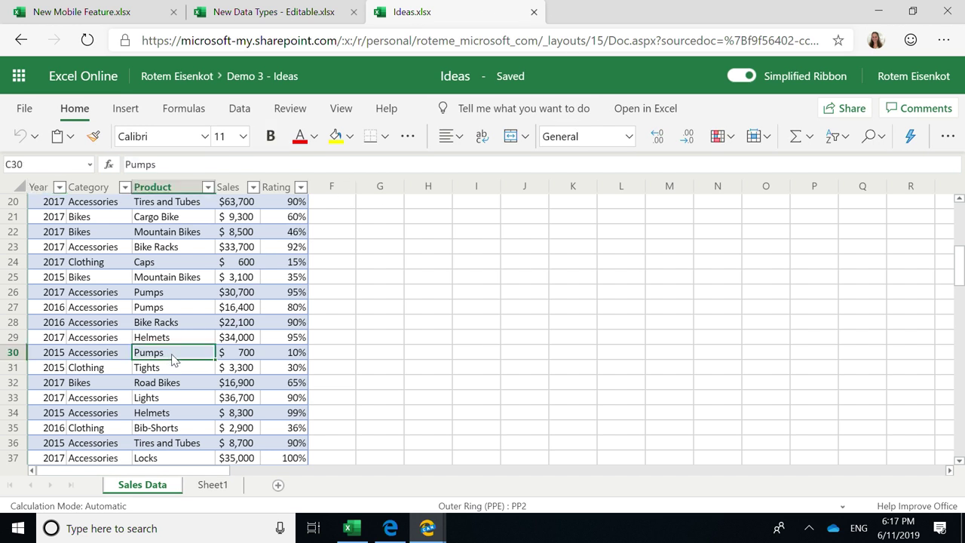
{"action": "scroll", "coordinate": [211, 315], "scroll_direction": "up", "scroll_amount": 5}
{"action": "left_click", "coordinate": [907, 138]}
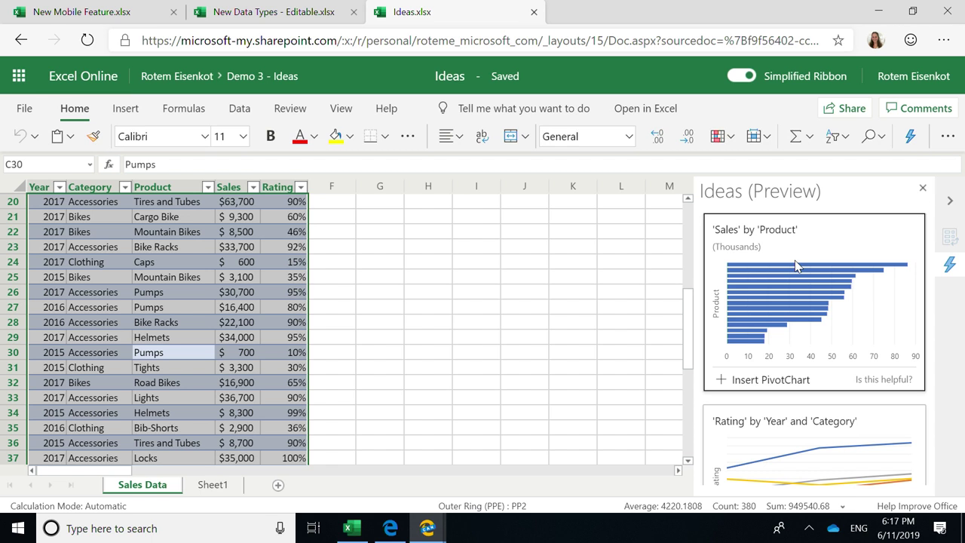
Look through the suggested insights and insert the "Sales increases over time" PivotChart
{"action": "scroll", "coordinate": [796, 309], "scroll_direction": "down", "scroll_amount": 1}
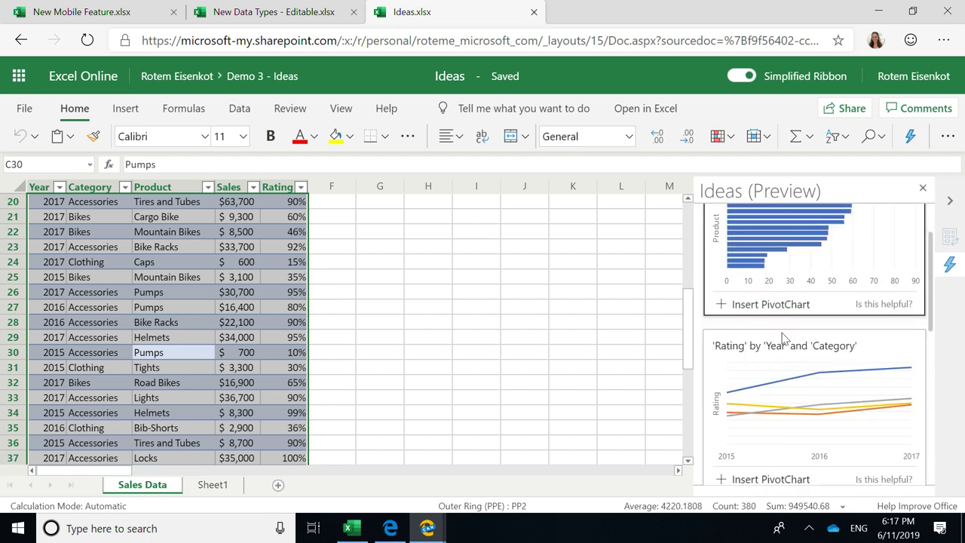
{"action": "scroll", "coordinate": [810, 383], "scroll_direction": "down", "scroll_amount": 1}
{"action": "scroll", "coordinate": [792, 426], "scroll_direction": "down", "scroll_amount": 2}
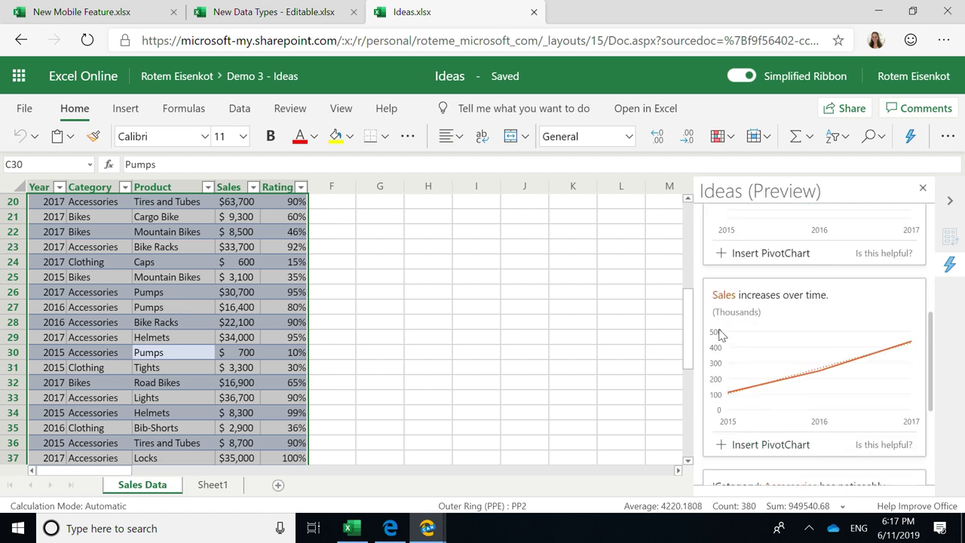
{"action": "left_click", "coordinate": [772, 446]}
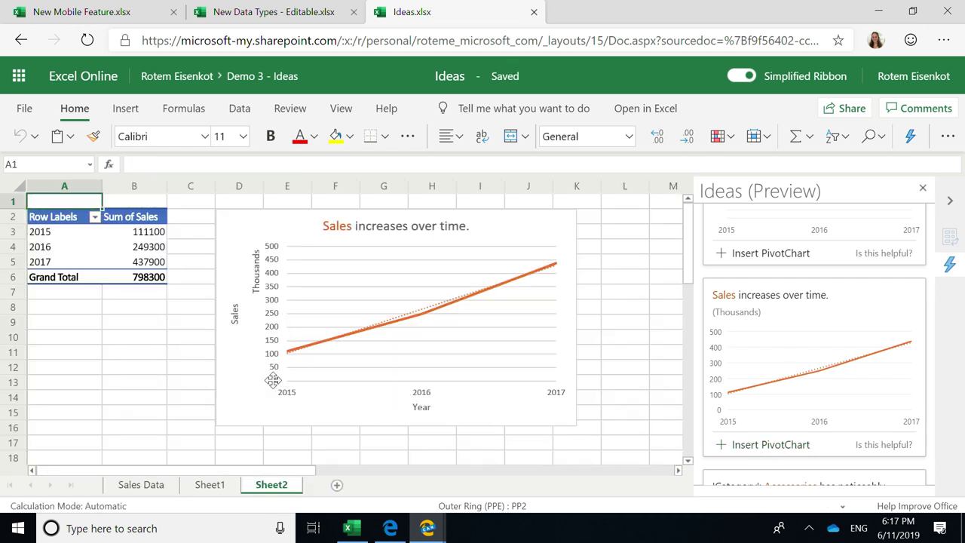
Split the inserted sales PivotChart by Category as its legend series and show the legend at the top of the chart
{"action": "left_click", "coordinate": [292, 298]}
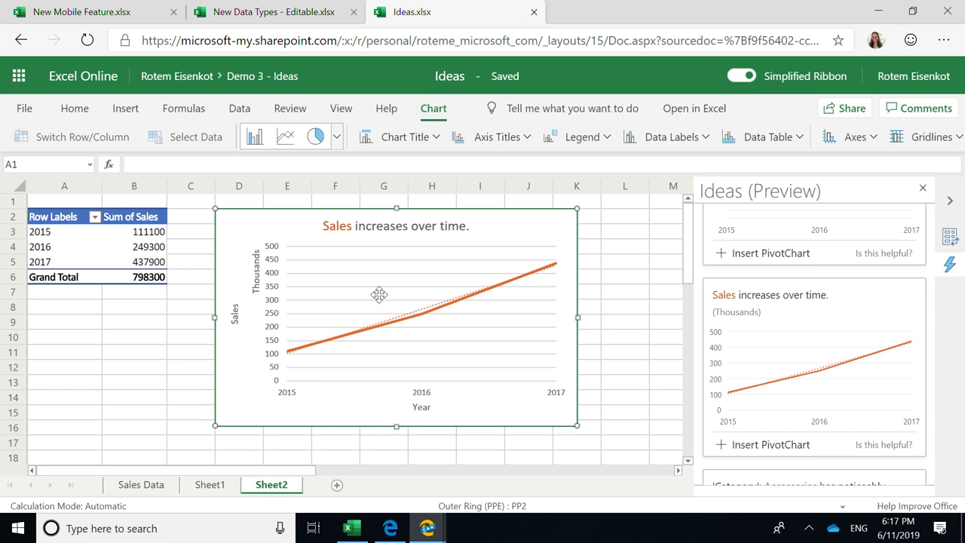
{"action": "left_click", "coordinate": [949, 240]}
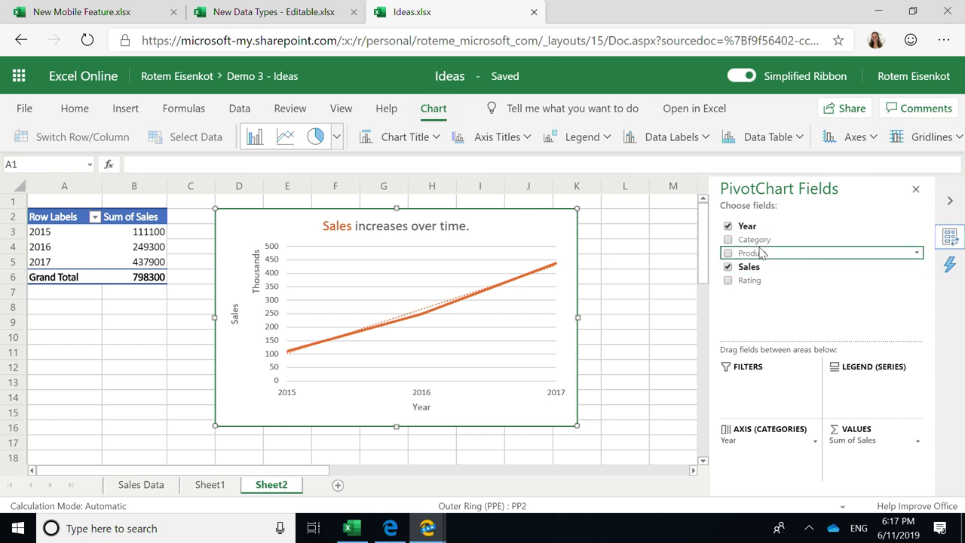
{"action": "left_click_drag", "start_coordinate": [754, 240], "coordinate": [884, 404]}
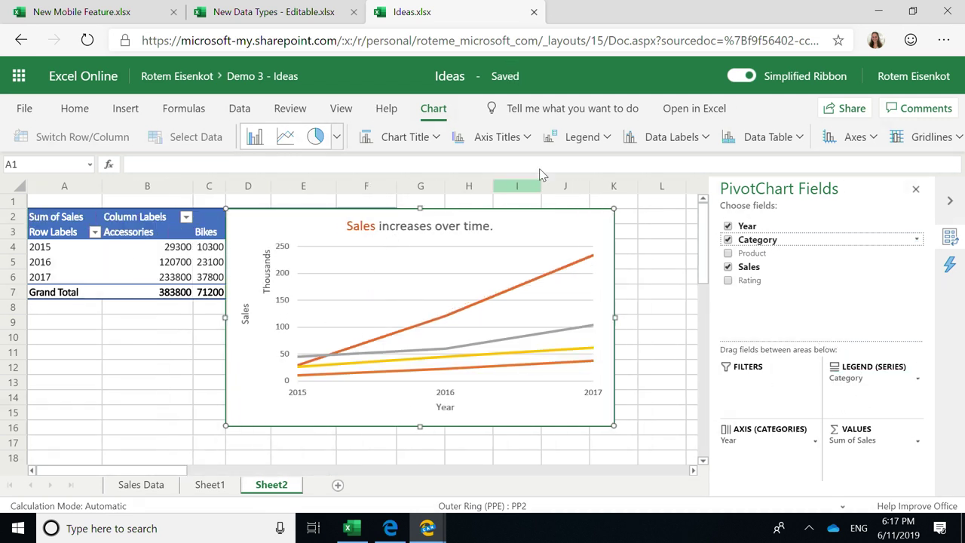
{"action": "left_click", "coordinate": [579, 136]}
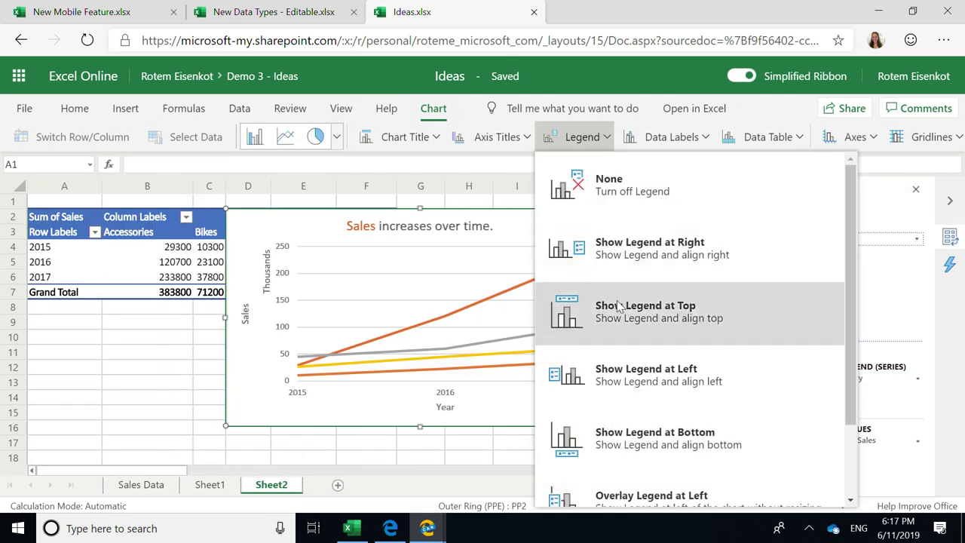
{"action": "left_click", "coordinate": [631, 323]}
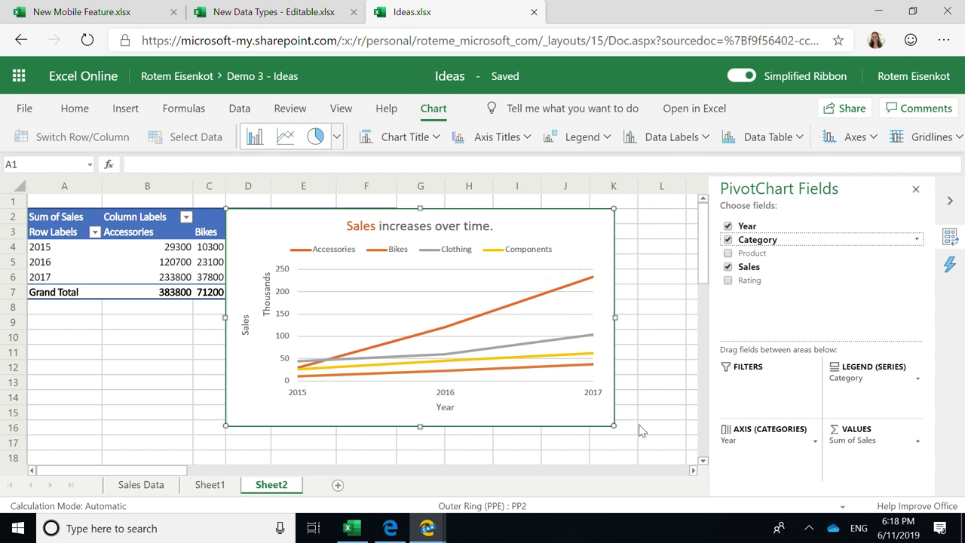
{"action": "mouse_move", "coordinate": [394, 525]}
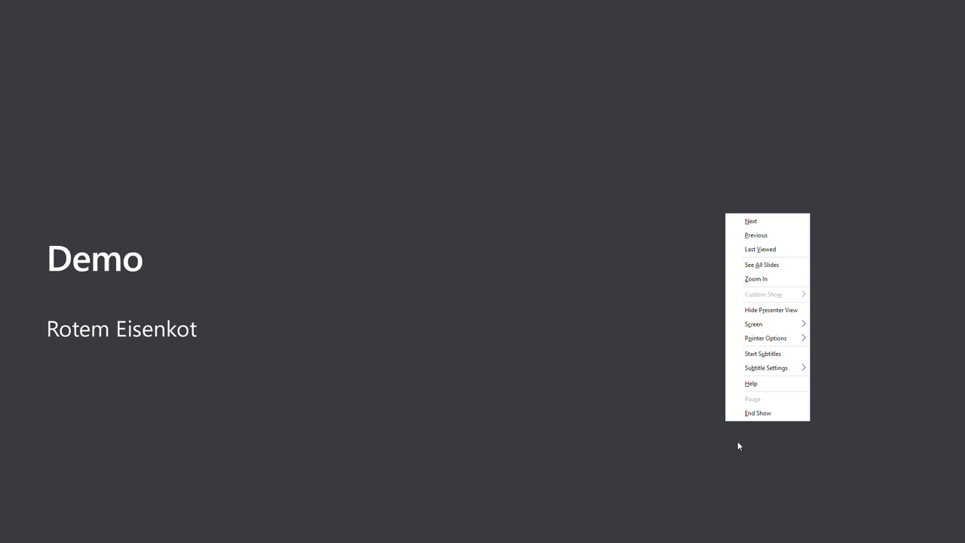
{"action": "right_click", "coordinate": [696, 424]}
{"action": "left_click", "coordinate": [672, 427]}
{"action": "right_click", "coordinate": [672, 430]}
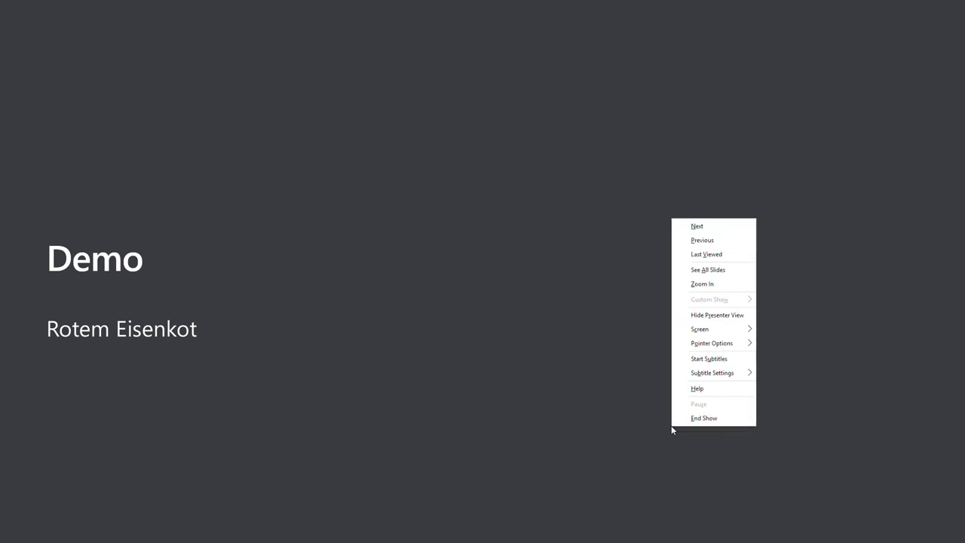